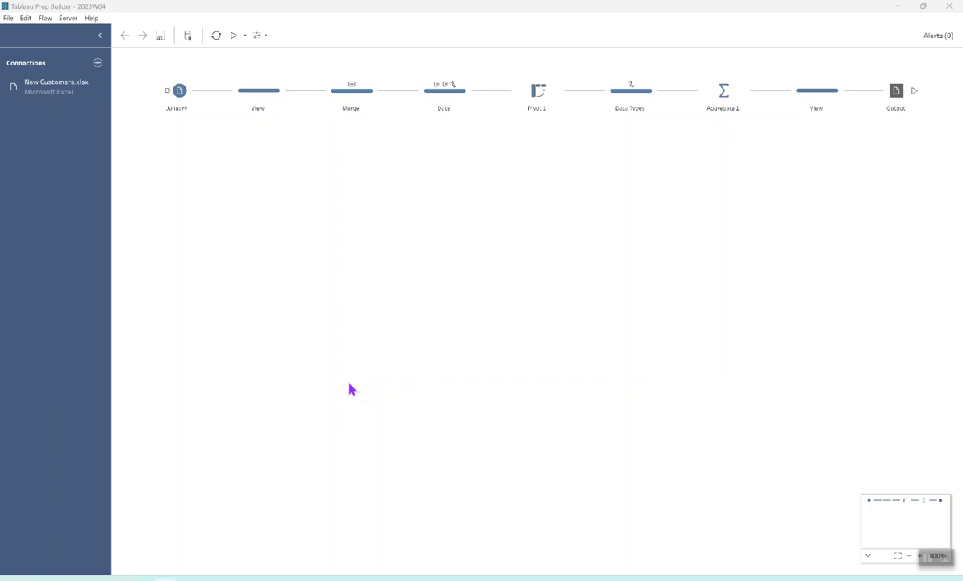
List the twelve monthly sheets of the New Customers.xlsx connection as tables
{"action": "left_click", "coordinate": [57, 98]}
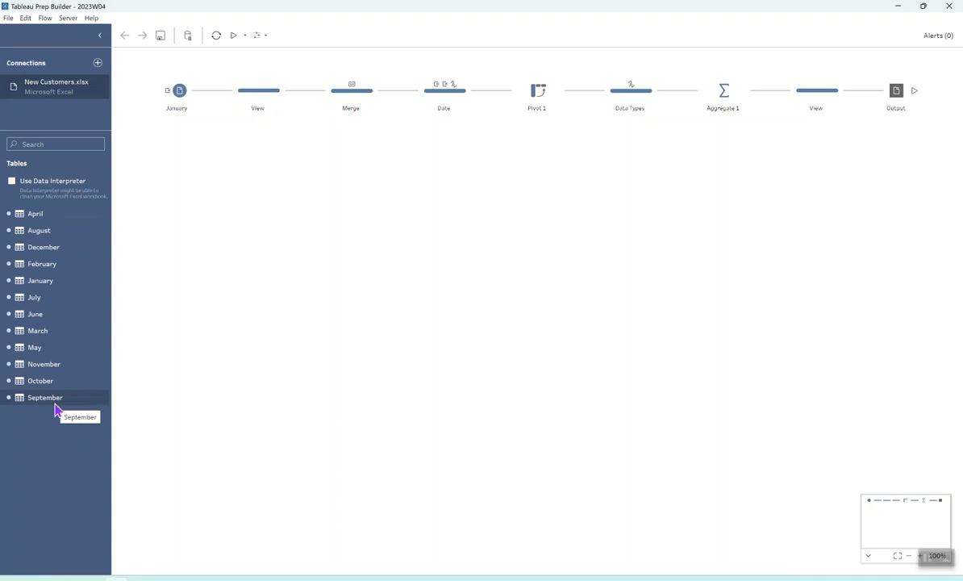
Add September and July as separate inputs, deleting the Union 1 step formed between them
{"action": "left_click_drag", "start_coordinate": [55, 408], "coordinate": [182, 255]}
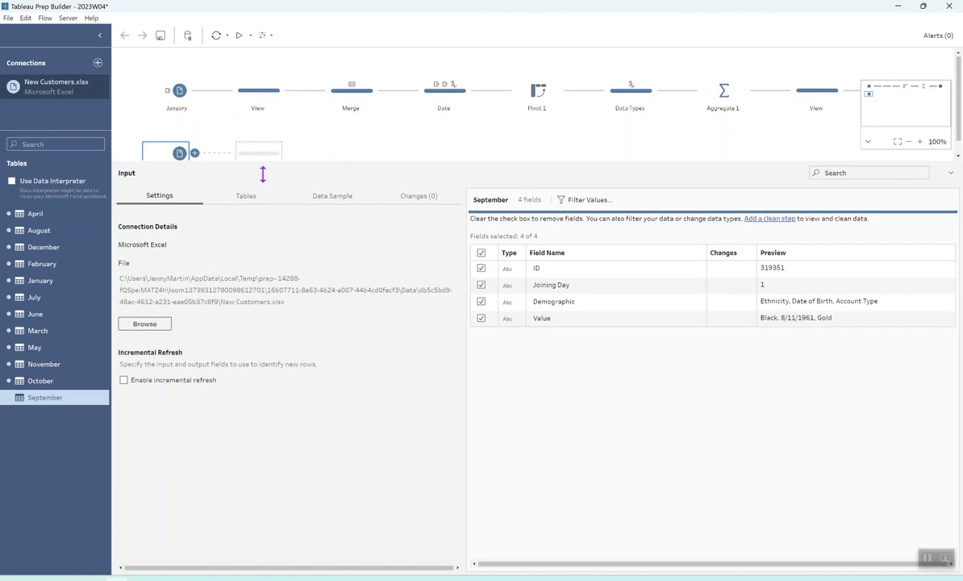
{"action": "left_click_drag", "start_coordinate": [262, 173], "coordinate": [245, 262]}
{"action": "left_click_drag", "start_coordinate": [41, 296], "coordinate": [169, 178]}
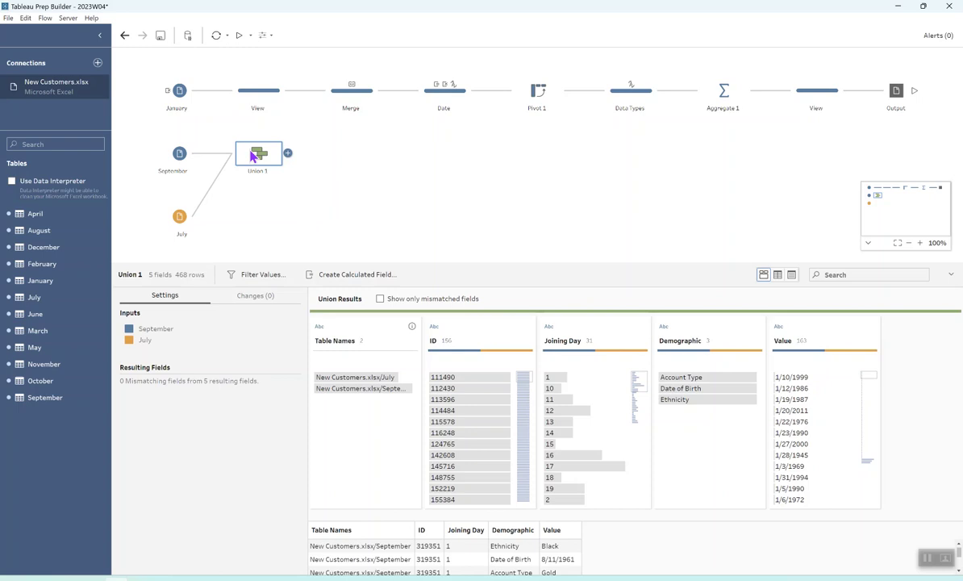
{"action": "key", "text": "Delete"}
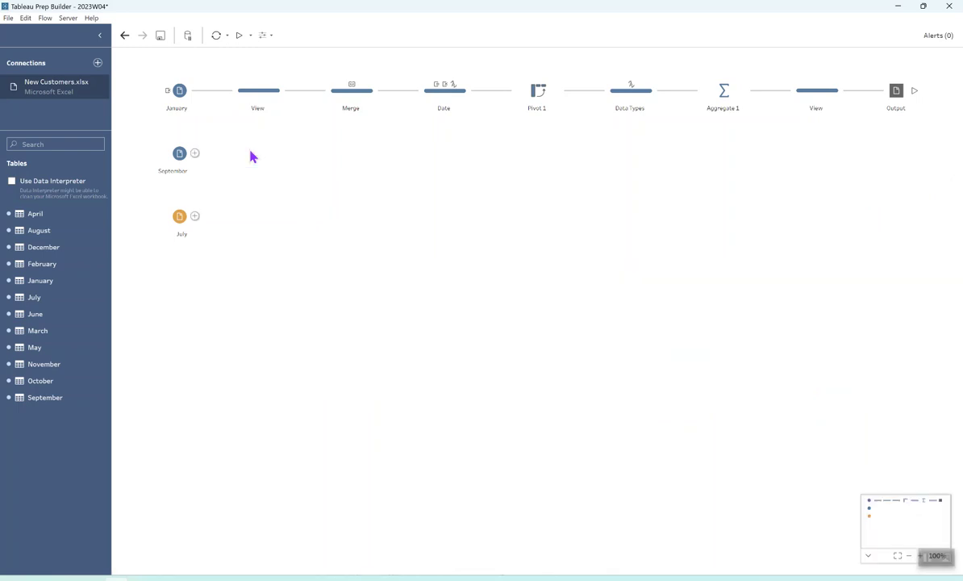
Switch the September input to Union multiple tables, including all 12 monthly sheets
{"action": "left_click", "coordinate": [174, 168]}
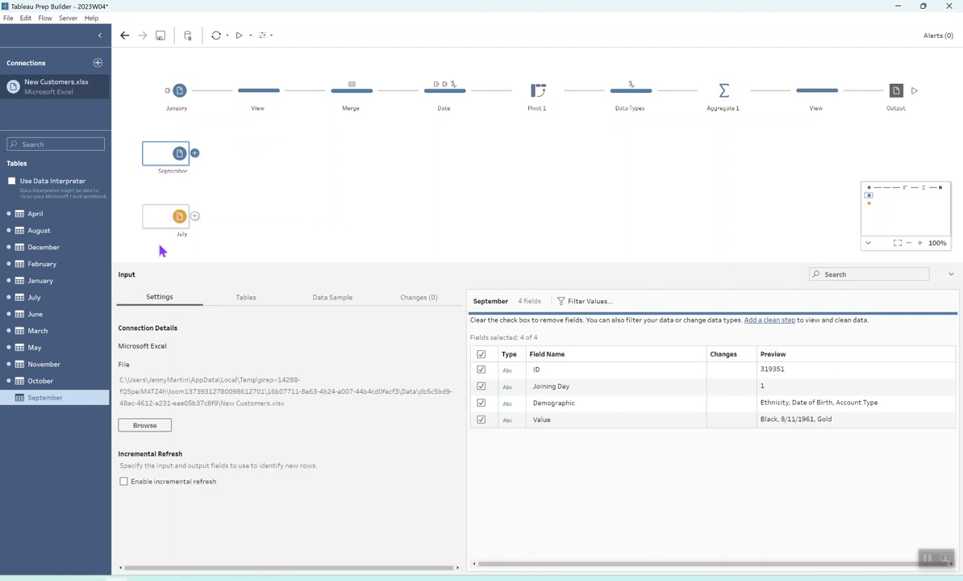
{"action": "left_click", "coordinate": [240, 301]}
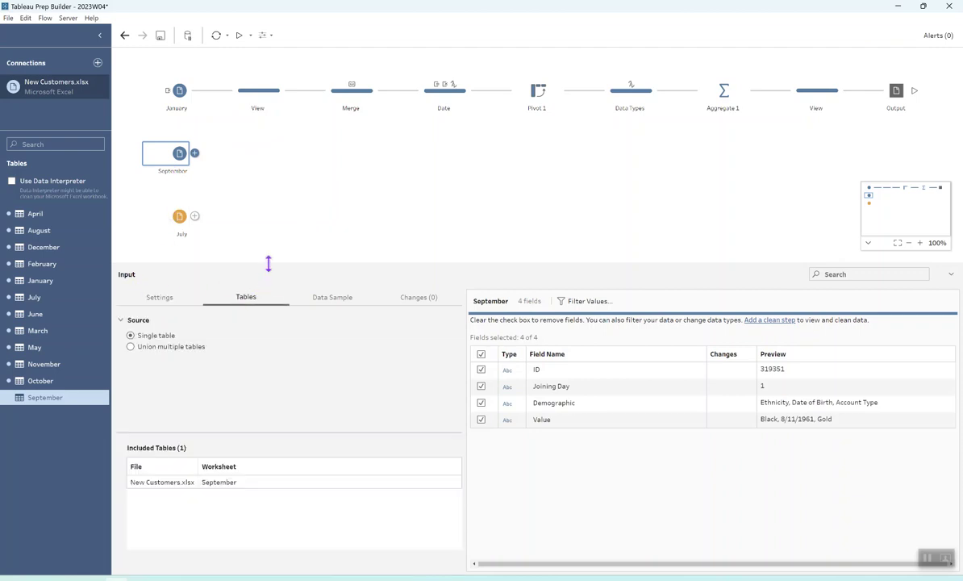
{"action": "left_click_drag", "start_coordinate": [268, 258], "coordinate": [269, 197]}
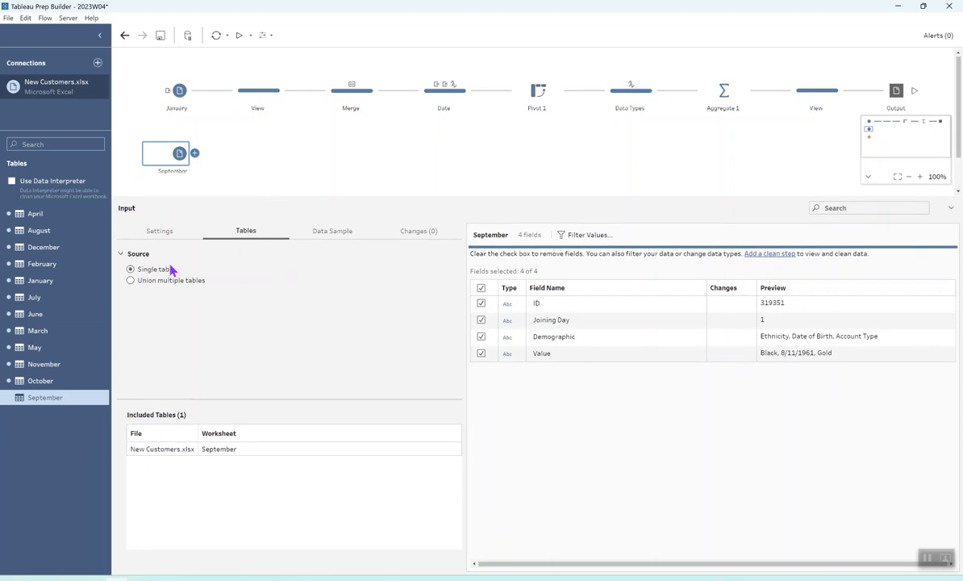
{"action": "left_click", "coordinate": [130, 281]}
{"action": "scroll", "coordinate": [153, 339], "scroll_direction": "down", "scroll_amount": 3}
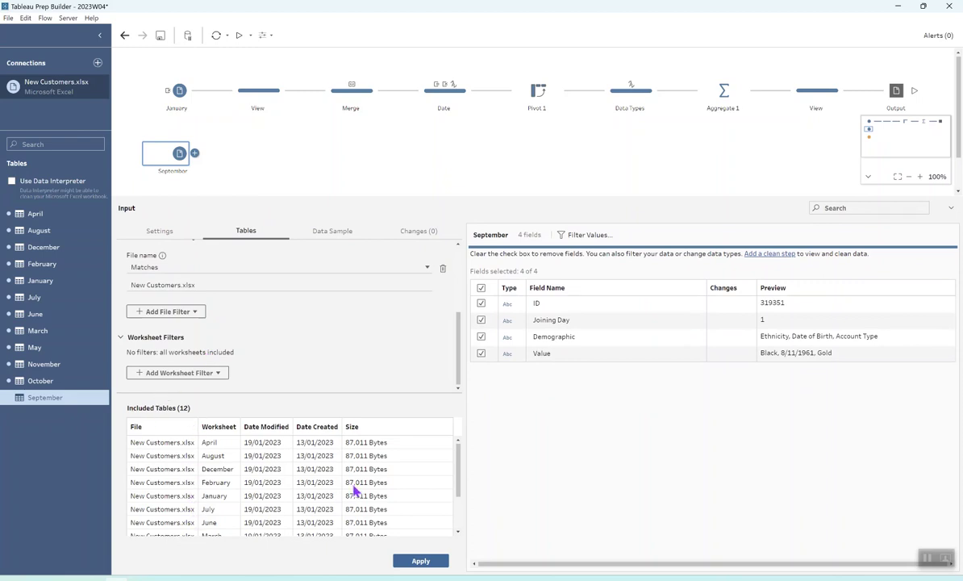
{"action": "scroll", "coordinate": [458, 493], "scroll_direction": "down", "scroll_amount": 3}
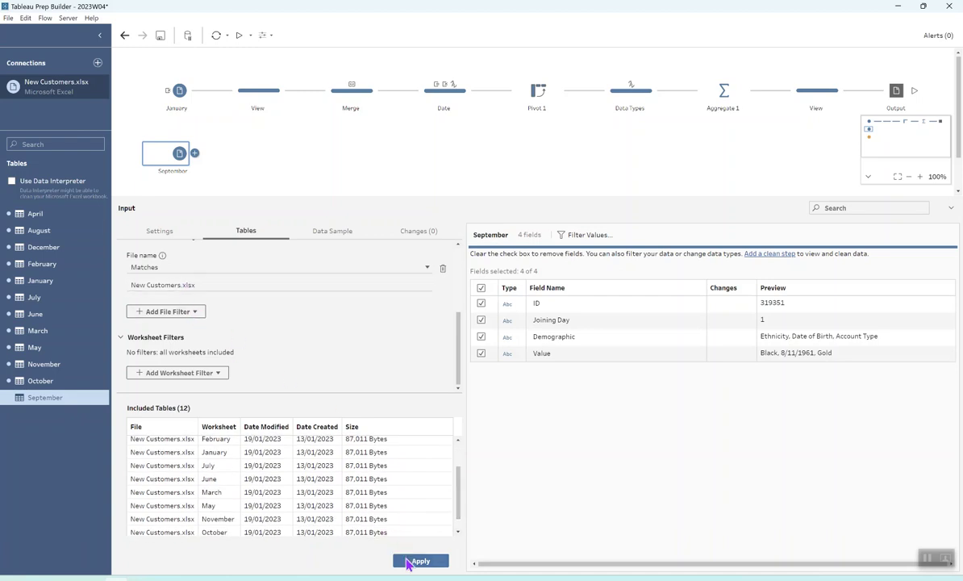
Apply the 12-sheet union and exclude the File Paths field, keeping Table Names
{"action": "left_click", "coordinate": [407, 562]}
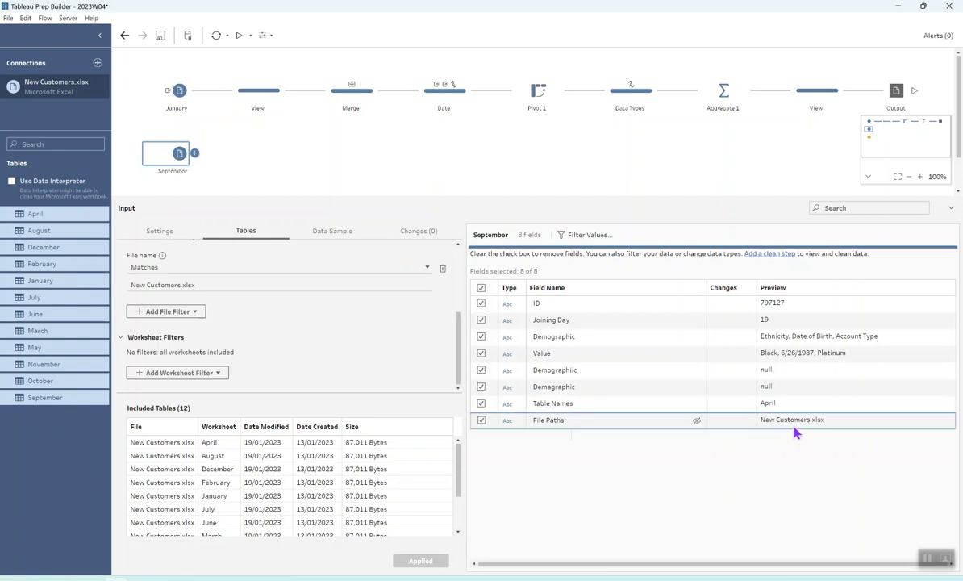
{"action": "left_click", "coordinate": [480, 422]}
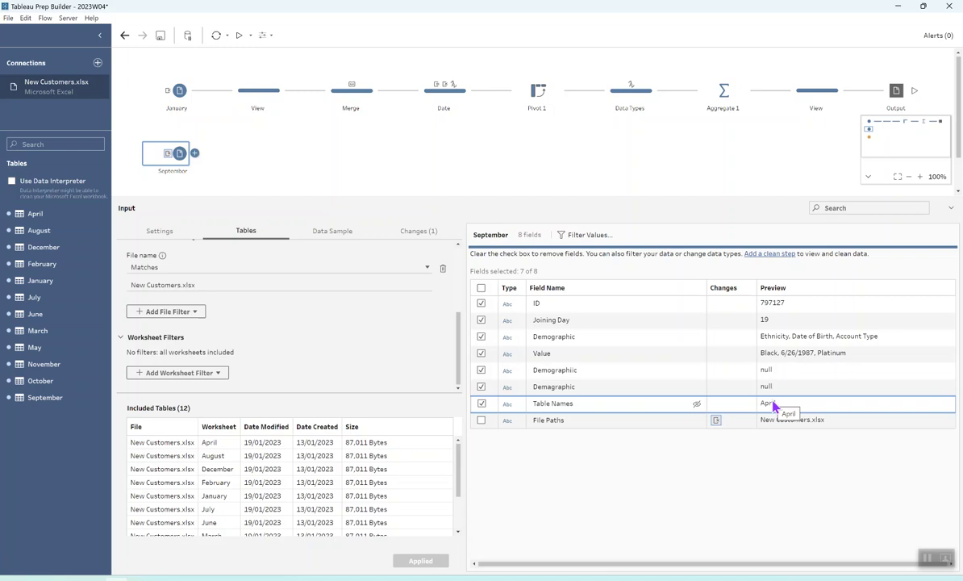
Select the Demographic, Demographiic and Demagraphic columns at the View step, then view the Merge step
{"action": "left_click", "coordinate": [180, 92]}
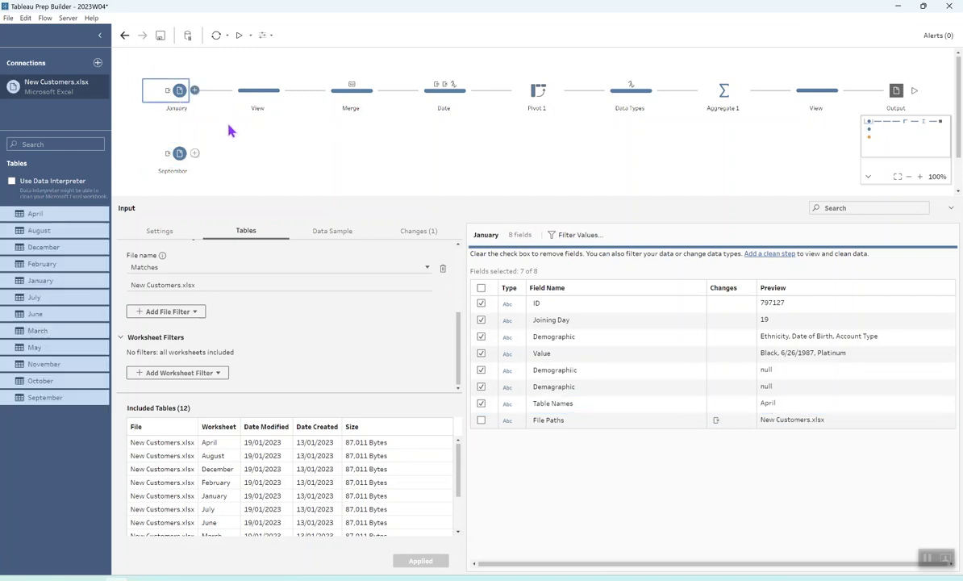
{"action": "left_click", "coordinate": [252, 93]}
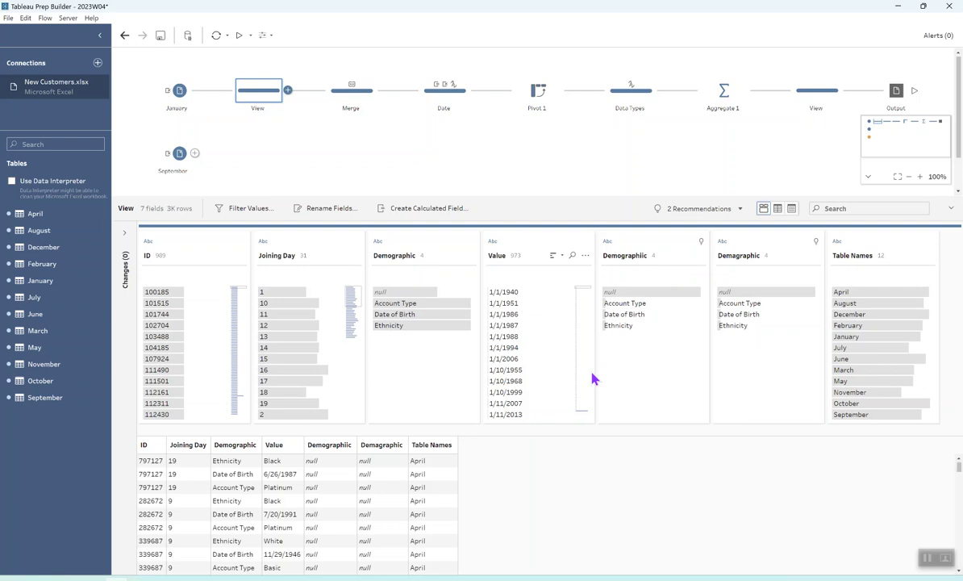
{"action": "left_click", "coordinate": [442, 252]}
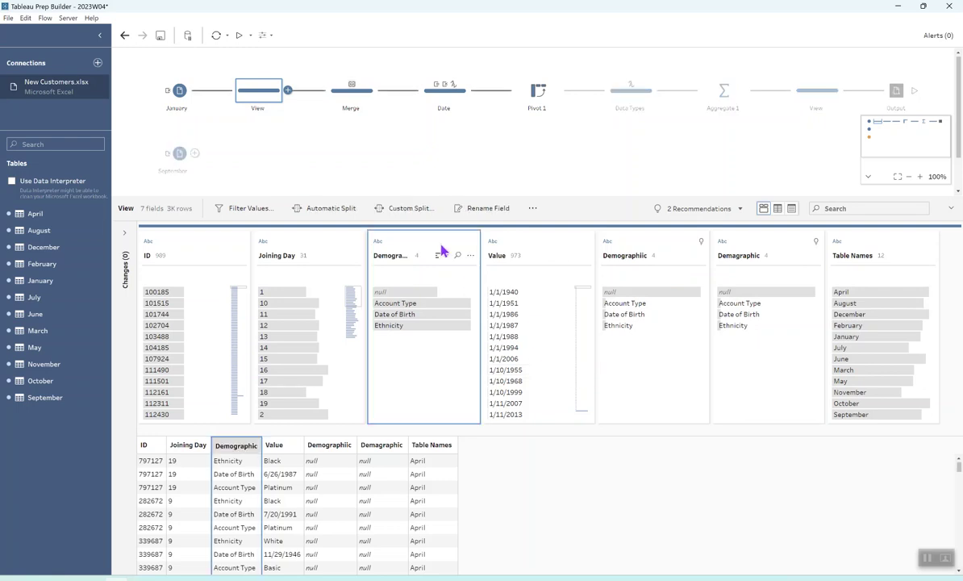
{"action": "left_click", "coordinate": [639, 254], "text": "ctrl"}
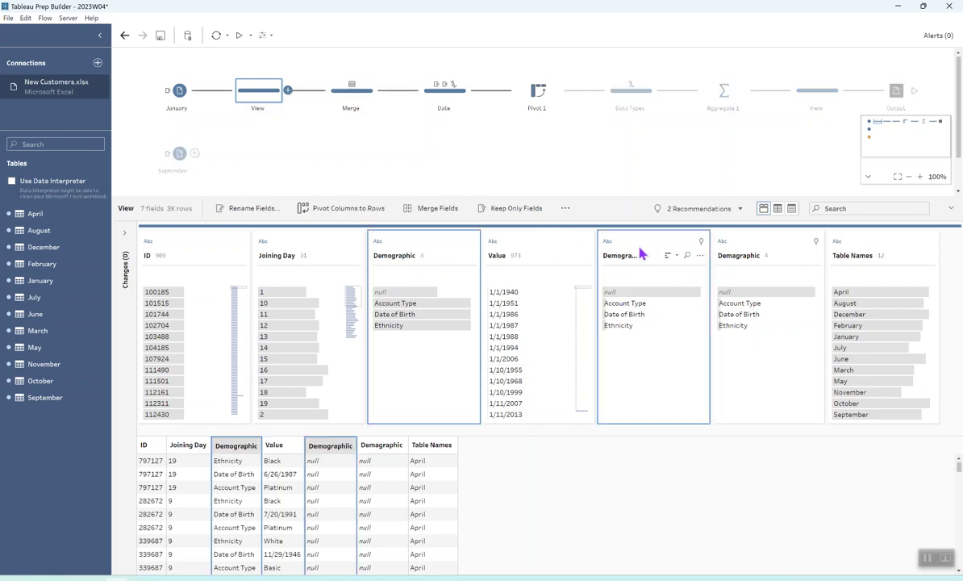
{"action": "left_click", "coordinate": [776, 253], "text": "ctrl"}
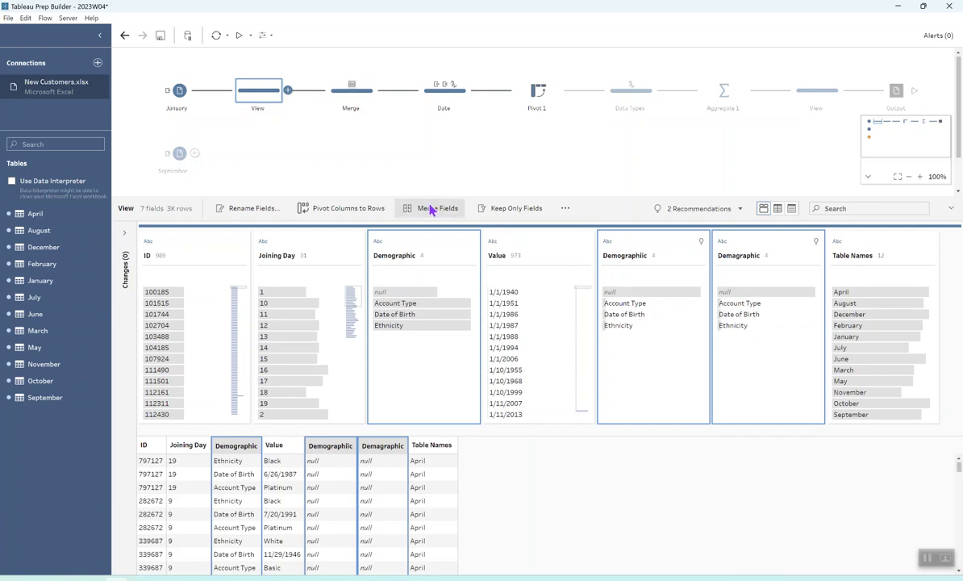
{"action": "left_click", "coordinate": [343, 107]}
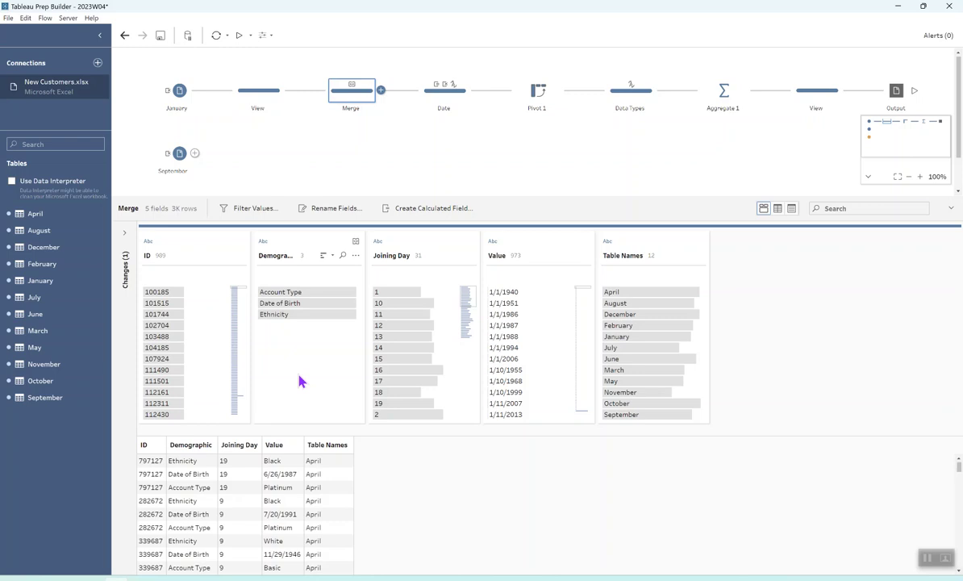
{"action": "left_click", "coordinate": [440, 250]}
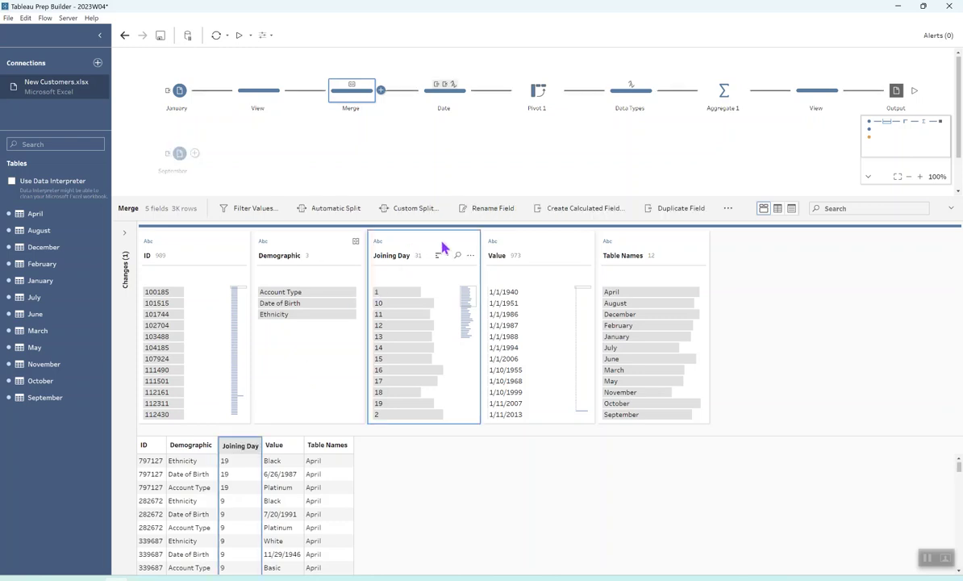
{"action": "left_click", "coordinate": [627, 258]}
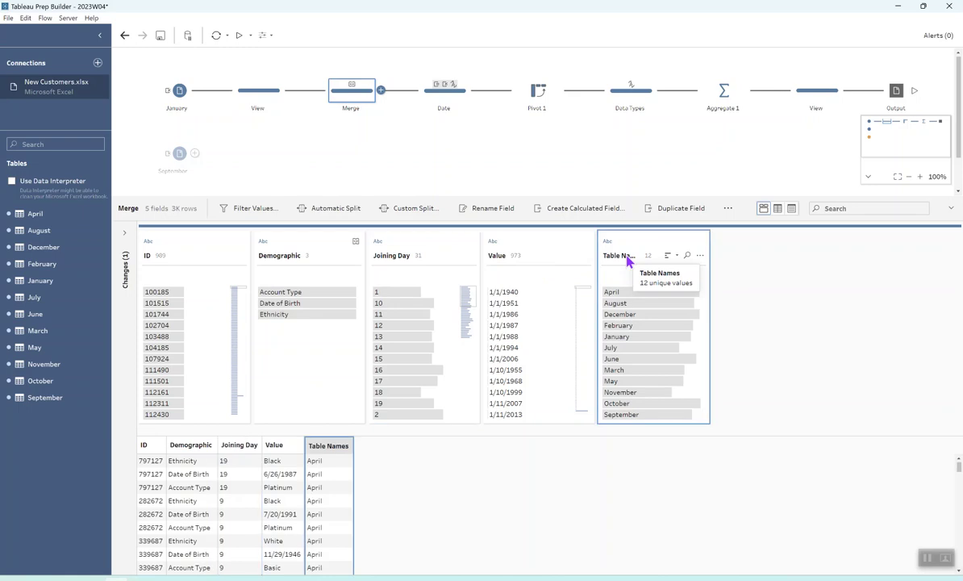
Open the Date step's Joining Date calculation: [Joining Day]+" "+[Table Names]+" "+"2023"
{"action": "left_click", "coordinate": [454, 105]}
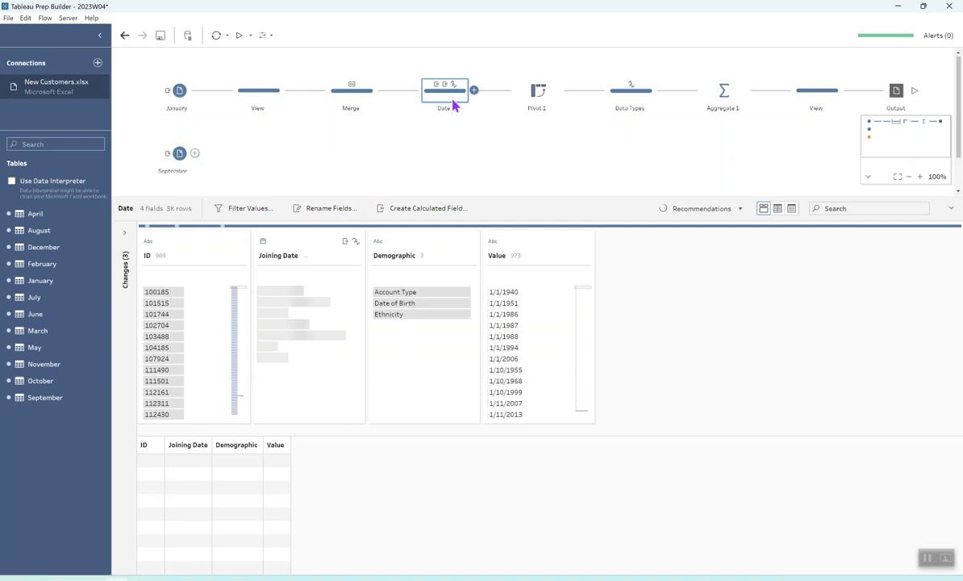
{"action": "left_click", "coordinate": [127, 240]}
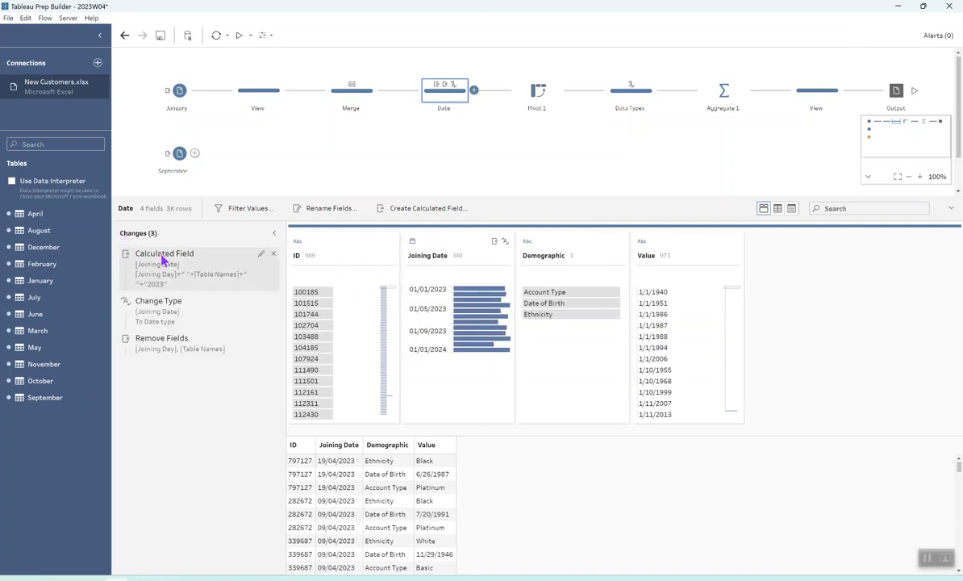
{"action": "left_click", "coordinate": [264, 259]}
{"action": "left_click", "coordinate": [261, 255]}
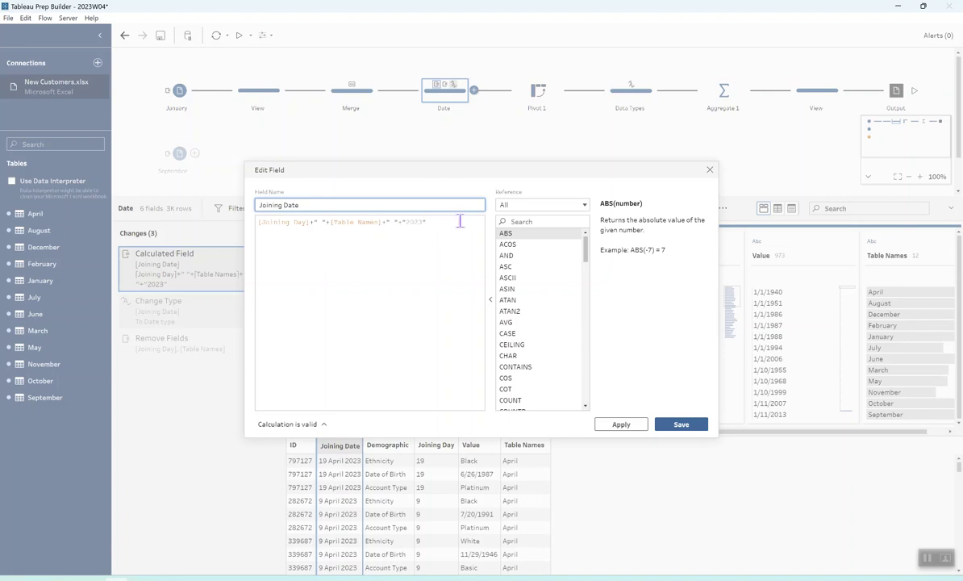
Review the Date step's changes: Joining Date as a date, Joining Day and Table Names removed
{"action": "left_click", "coordinate": [710, 170]}
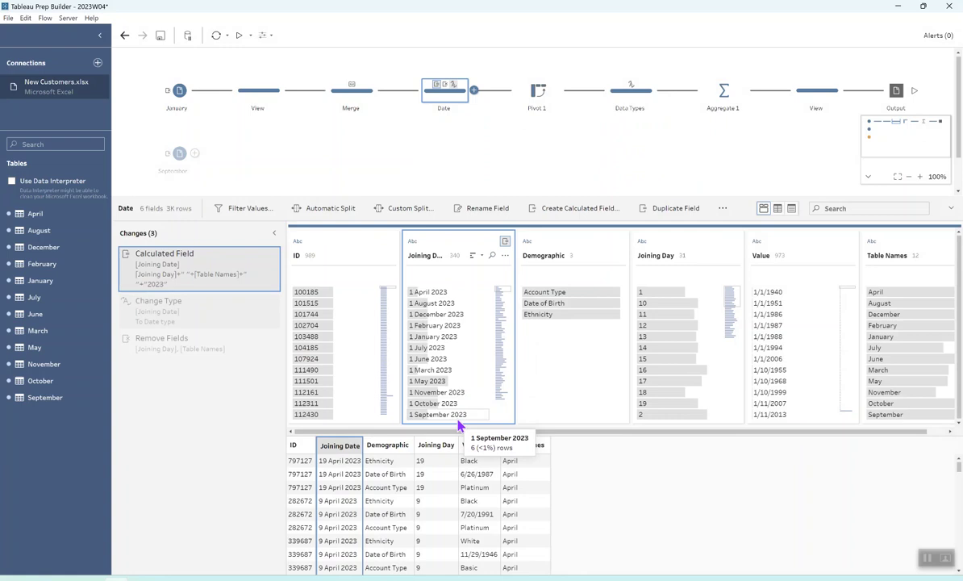
{"action": "left_click", "coordinate": [412, 242]}
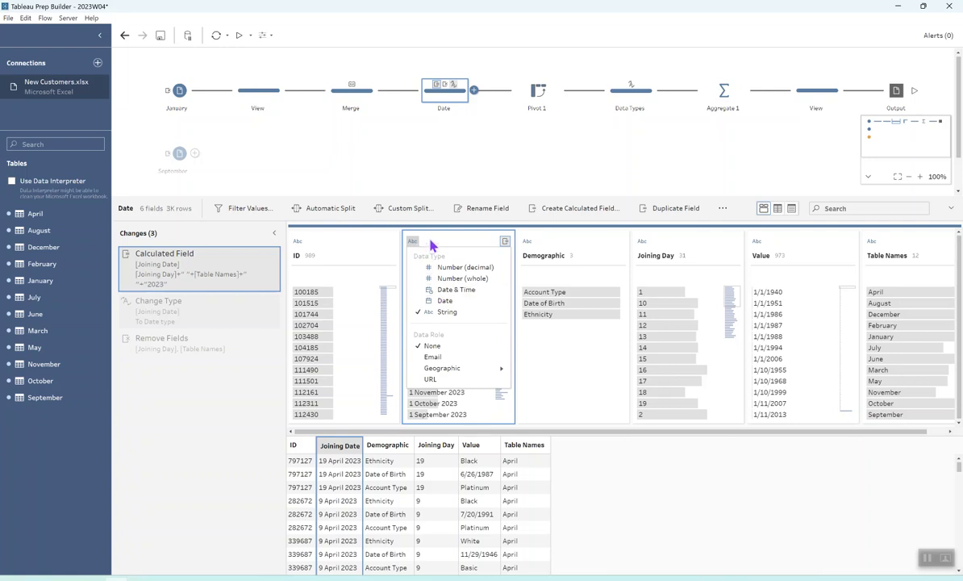
{"action": "left_click", "coordinate": [431, 244]}
{"action": "left_click", "coordinate": [193, 320]}
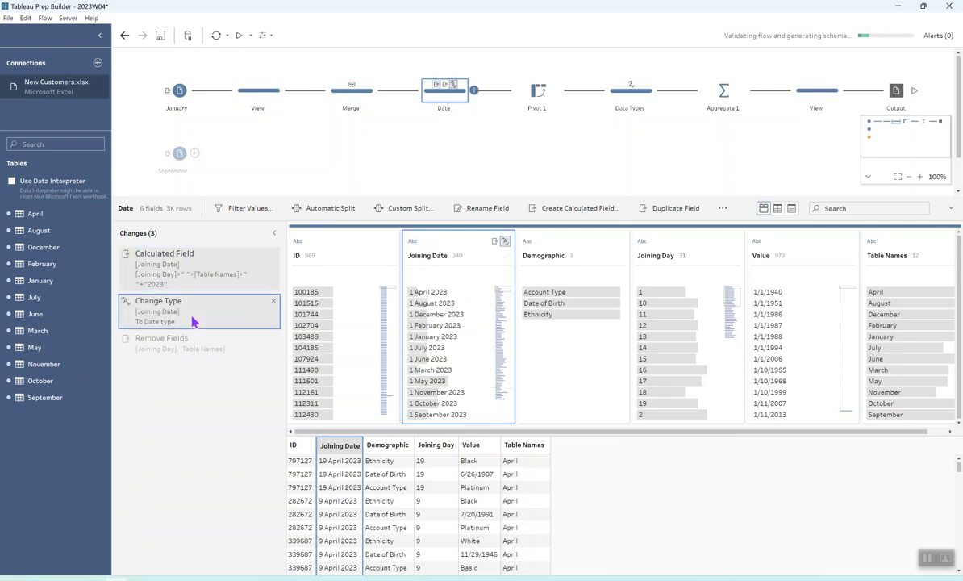
{"action": "left_click", "coordinate": [185, 347]}
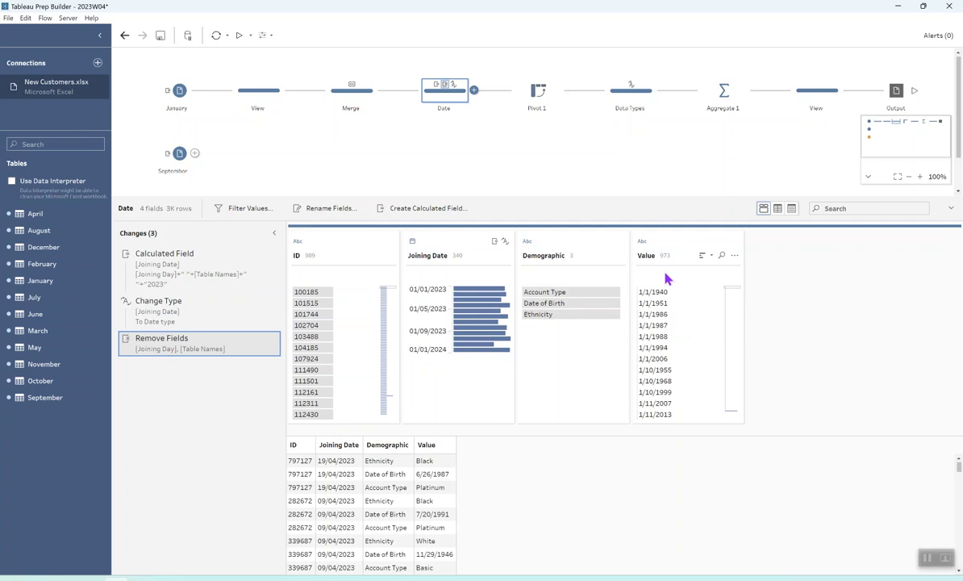
{"action": "left_click", "coordinate": [300, 465]}
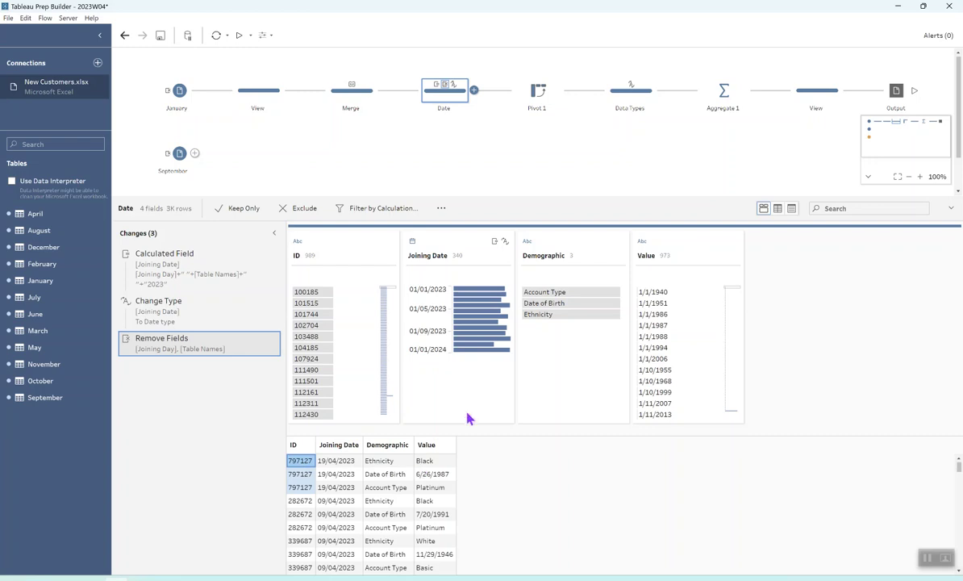
{"action": "left_click", "coordinate": [567, 400]}
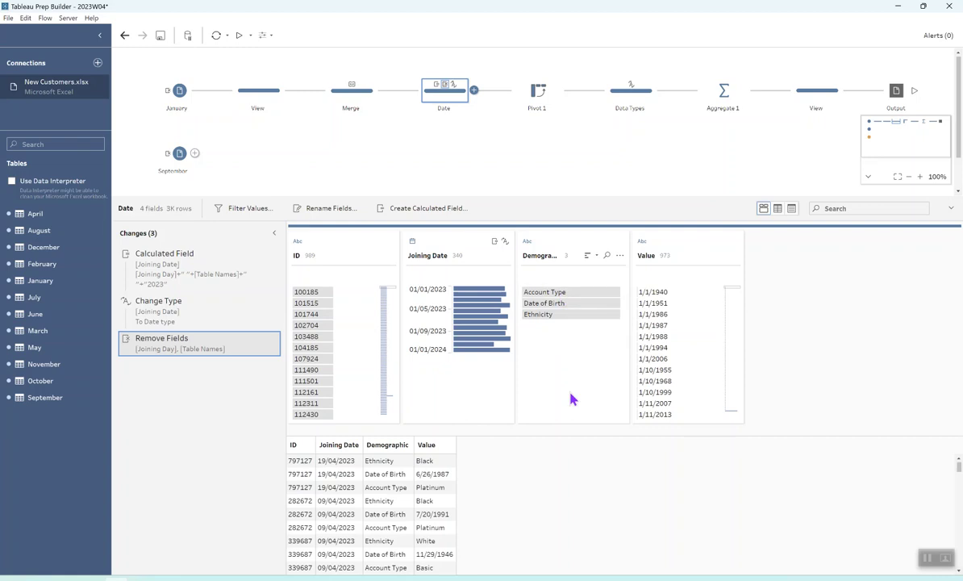
Add a Pivot 2 step after Date and set it to Rows to Columns
{"action": "left_click", "coordinate": [538, 95]}
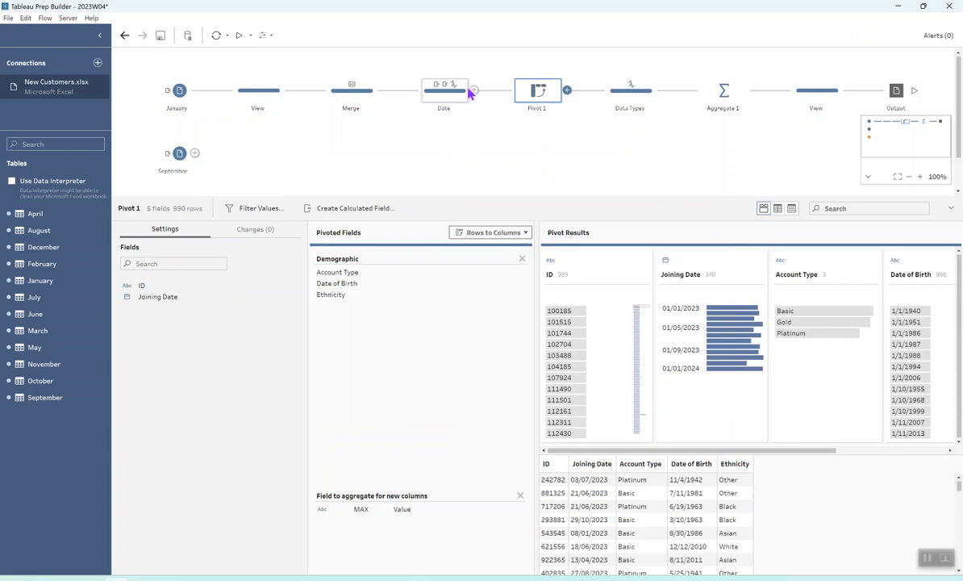
{"action": "left_click", "coordinate": [475, 90]}
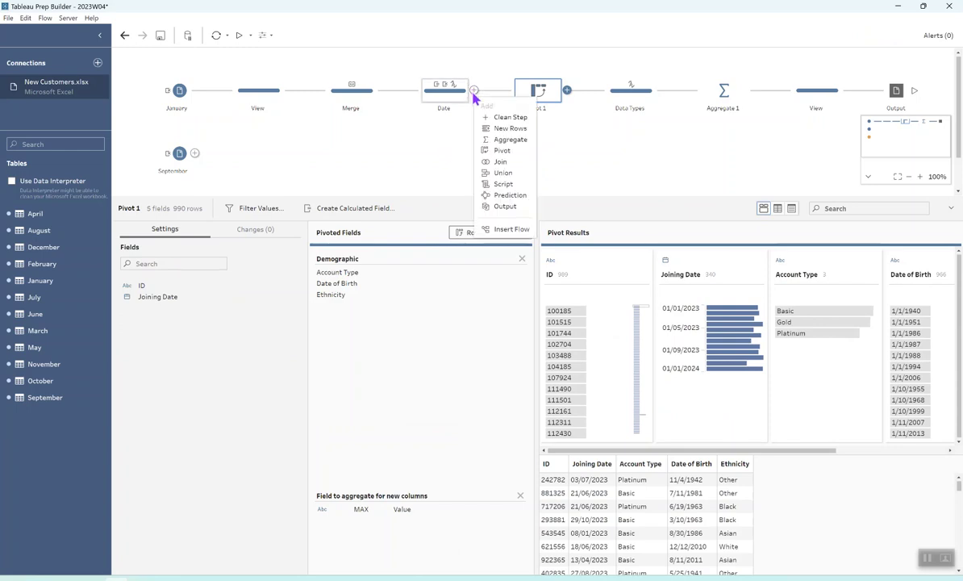
{"action": "left_click", "coordinate": [484, 151]}
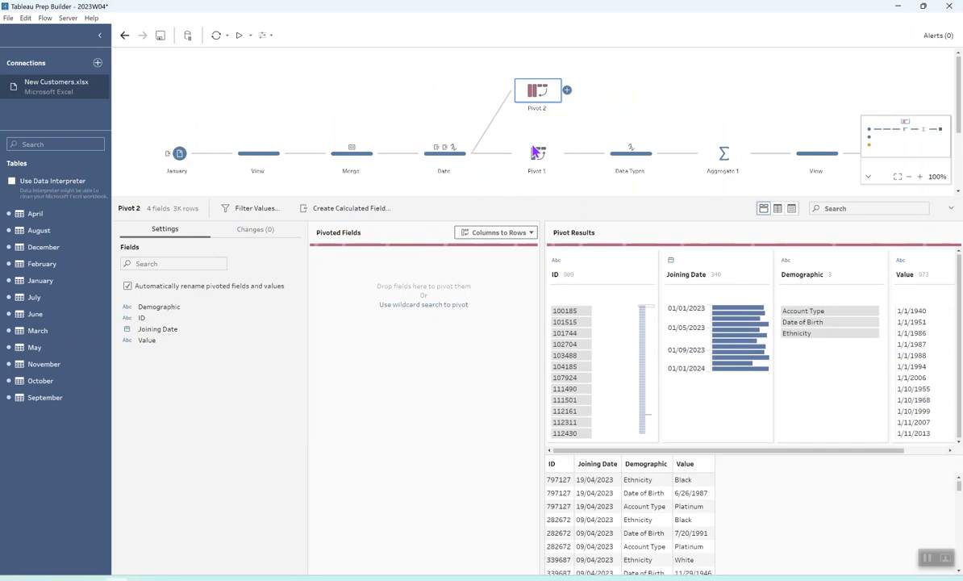
{"action": "left_click", "coordinate": [489, 233]}
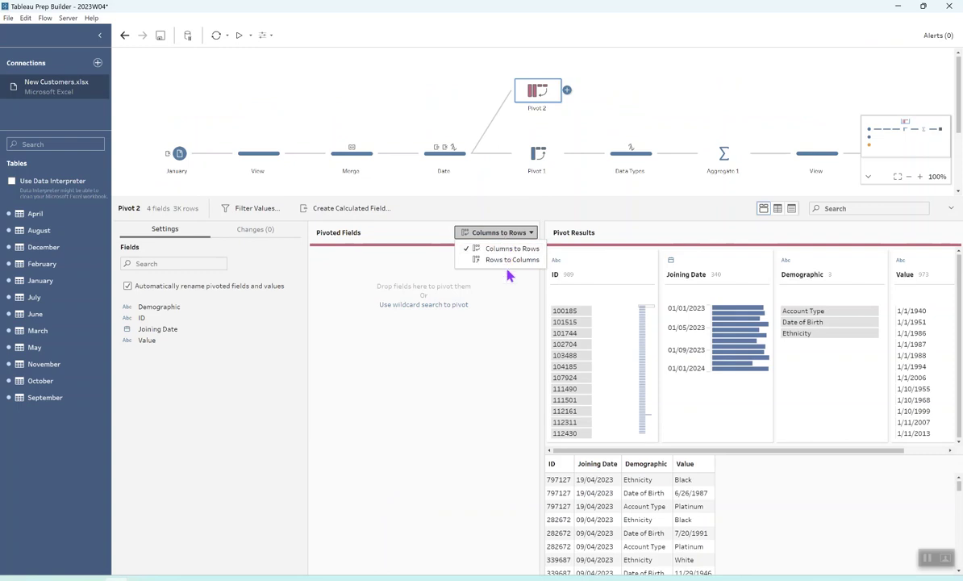
{"action": "left_click", "coordinate": [512, 263]}
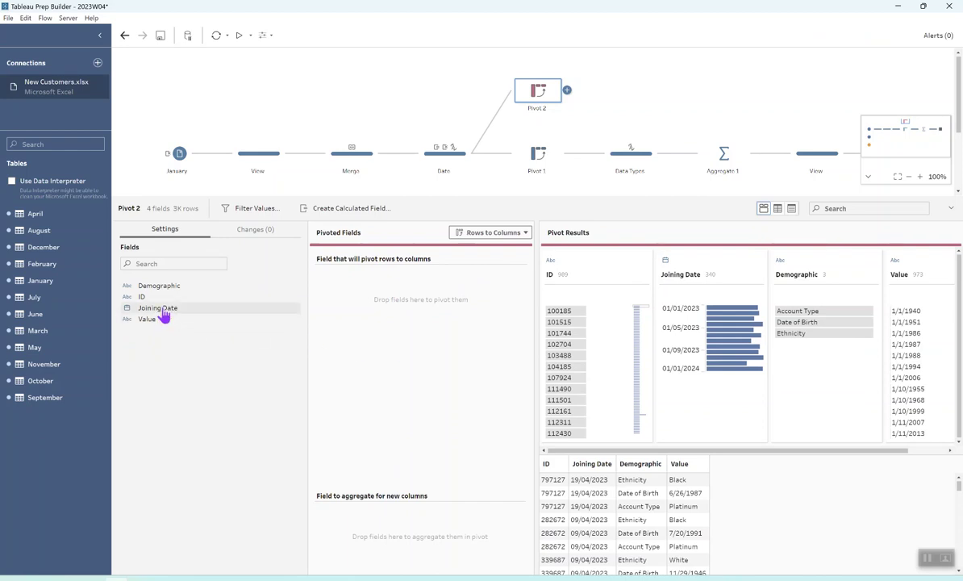
Pivot Demographic into new columns filled with the MAX of Value
{"action": "left_click_drag", "start_coordinate": [167, 297], "coordinate": [364, 303]}
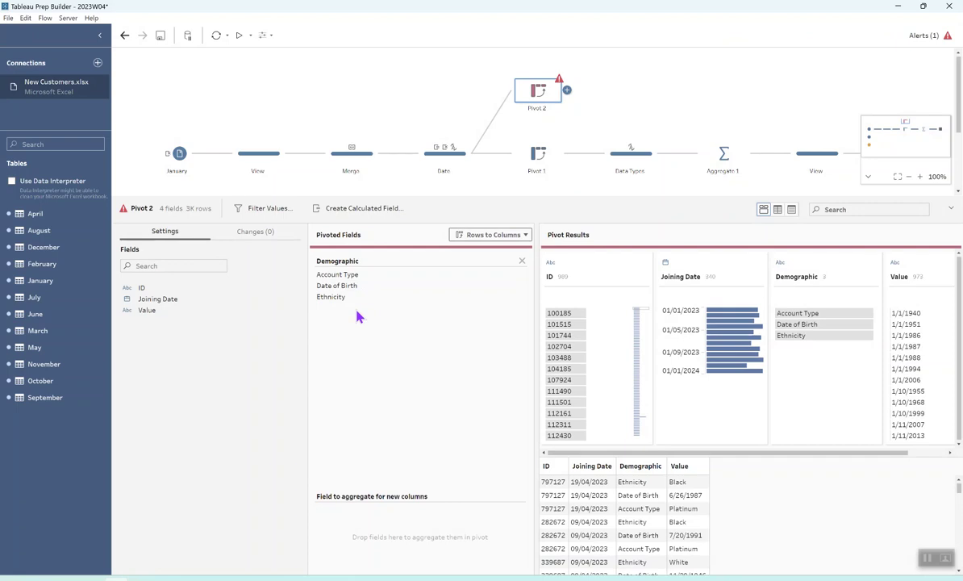
{"action": "mouse_move", "coordinate": [558, 85]}
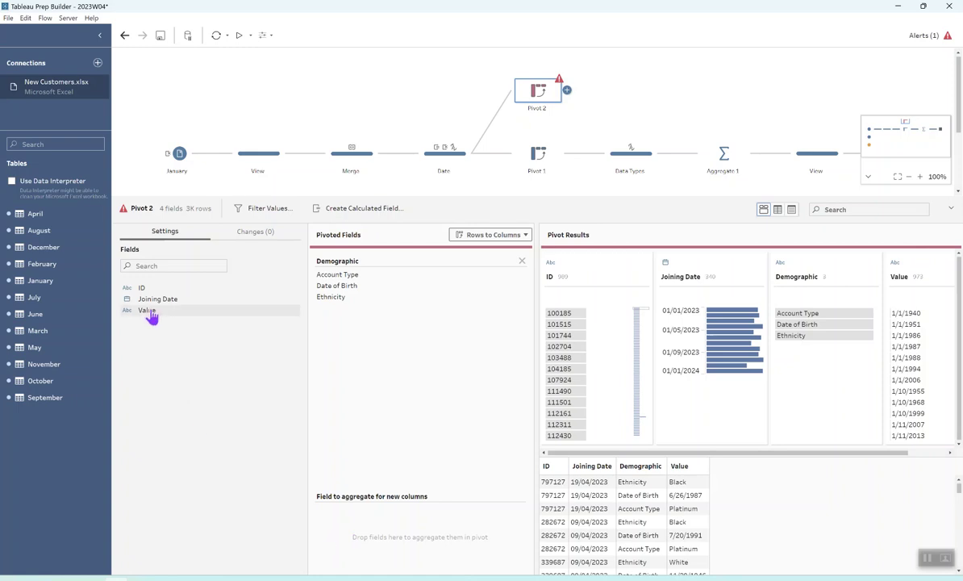
{"action": "left_click_drag", "start_coordinate": [150, 315], "coordinate": [358, 521]}
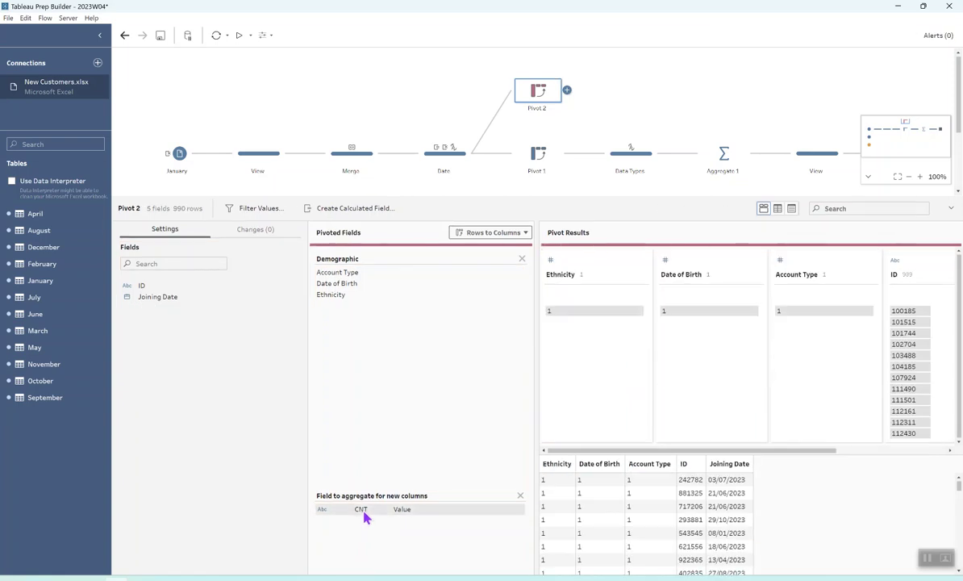
{"action": "left_click", "coordinate": [363, 514]}
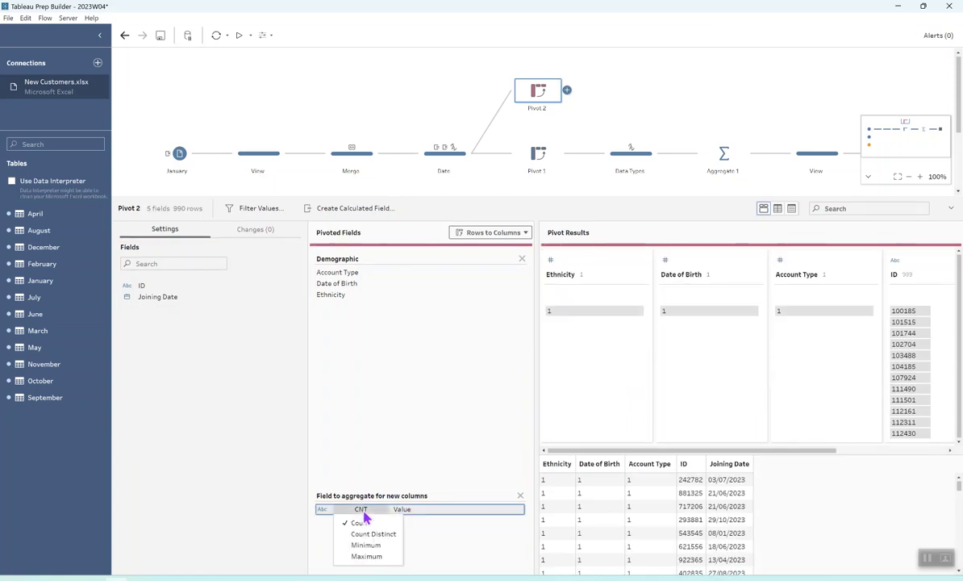
{"action": "left_click", "coordinate": [361, 557]}
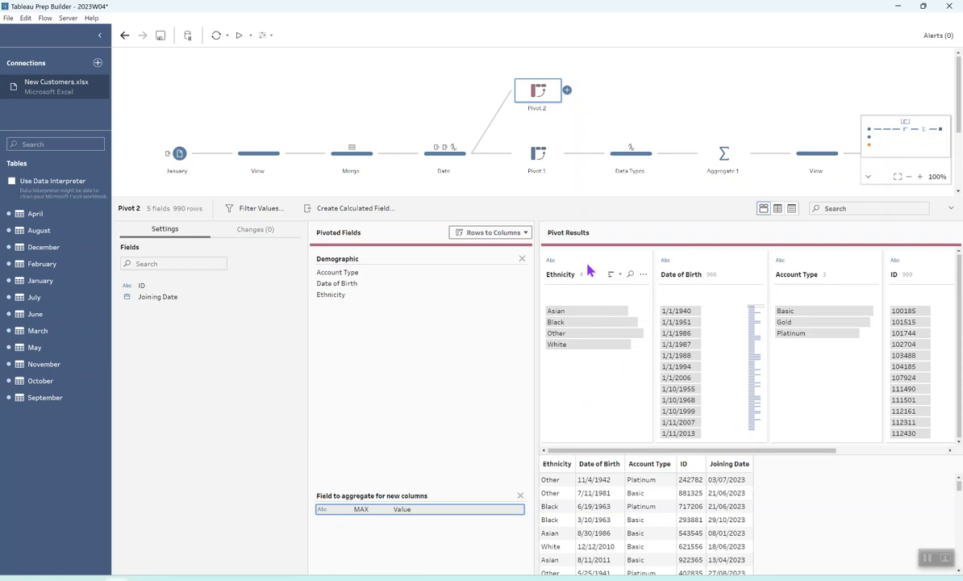
Check Date of Birth's data type, then view the Data Types step converting it to date
{"action": "left_click", "coordinate": [666, 261]}
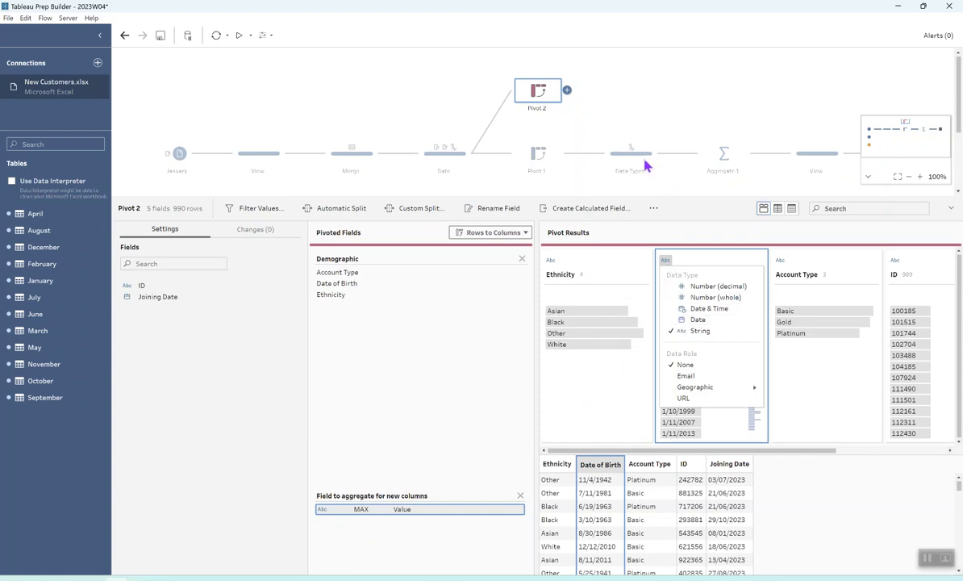
{"action": "key", "text": "Escape"}
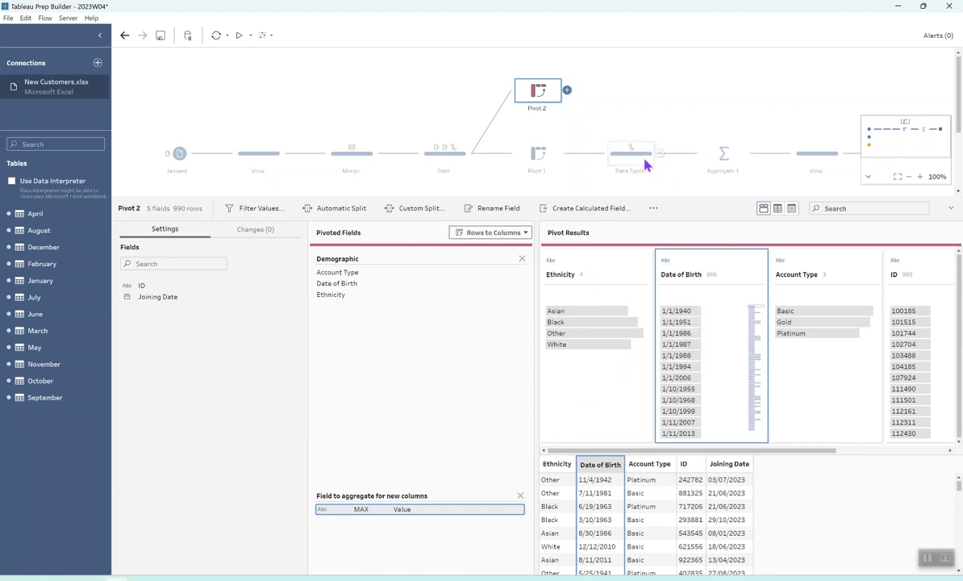
{"action": "left_click", "coordinate": [645, 165]}
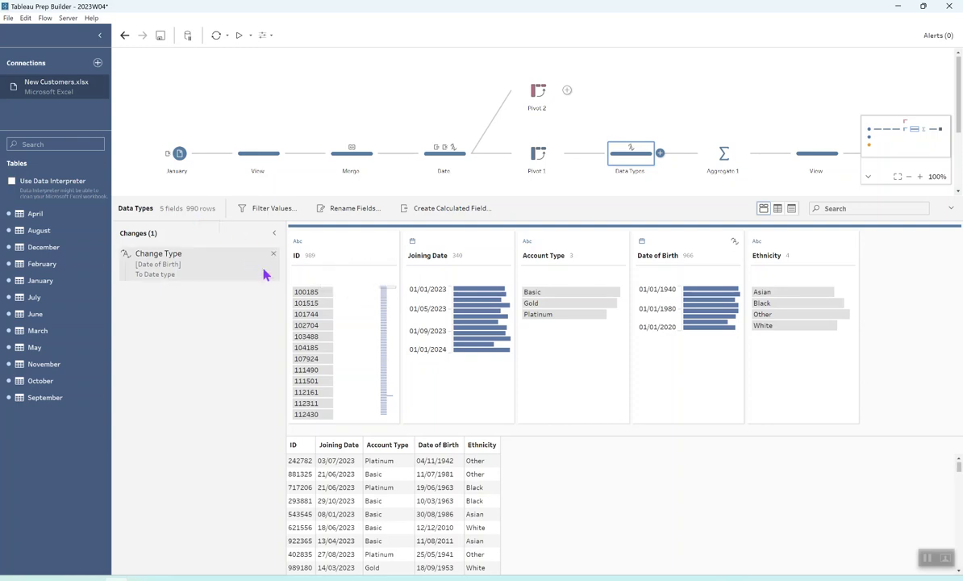
Filter the Data Types grid to one customer ID with joining dates 08/12/2023 and 22/12/2023
{"action": "left_click", "coordinate": [389, 400]}
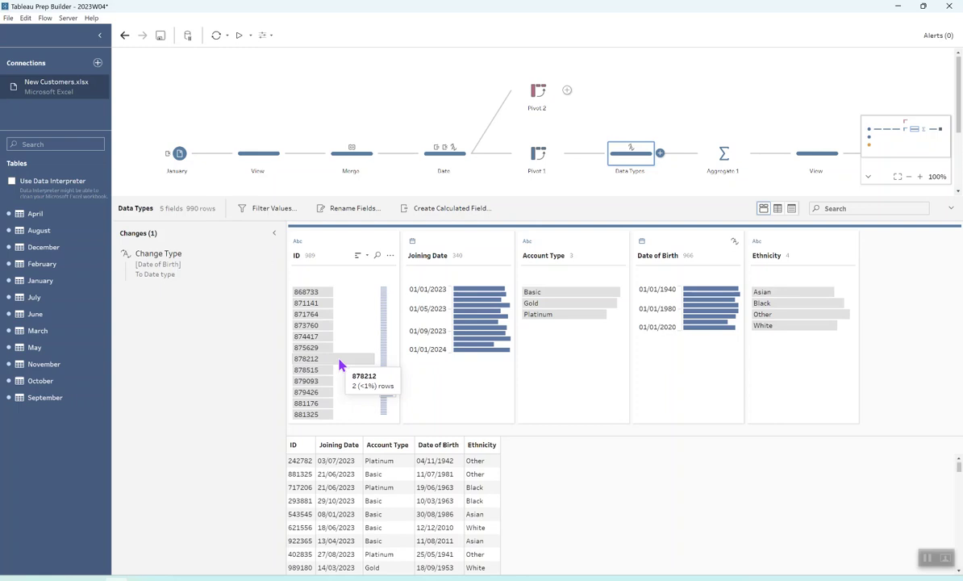
{"action": "left_click", "coordinate": [339, 365]}
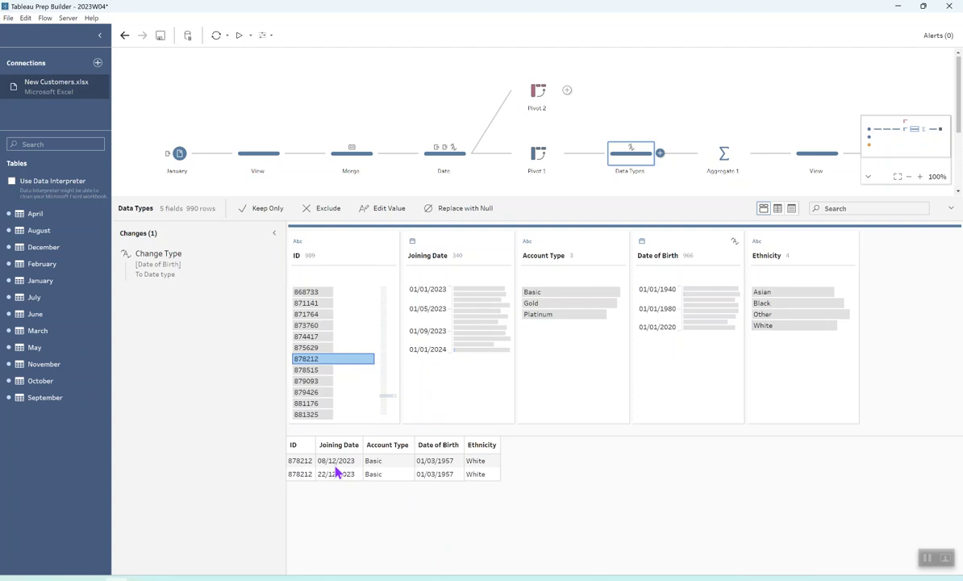
Review Aggregate 1's MIN Joining Date grouping, then show the 989-row deduplicated table
{"action": "left_click", "coordinate": [714, 161]}
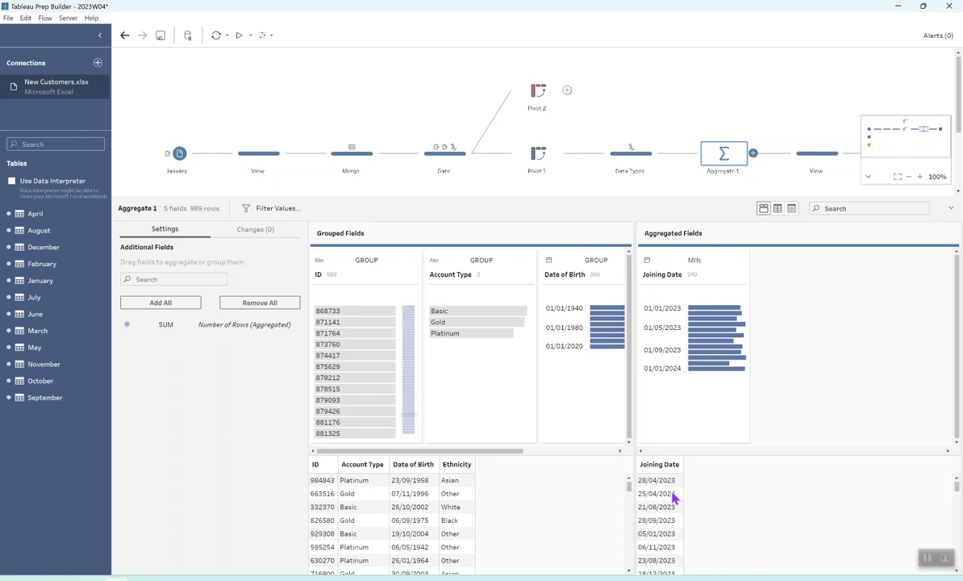
{"action": "left_click", "coordinate": [826, 167]}
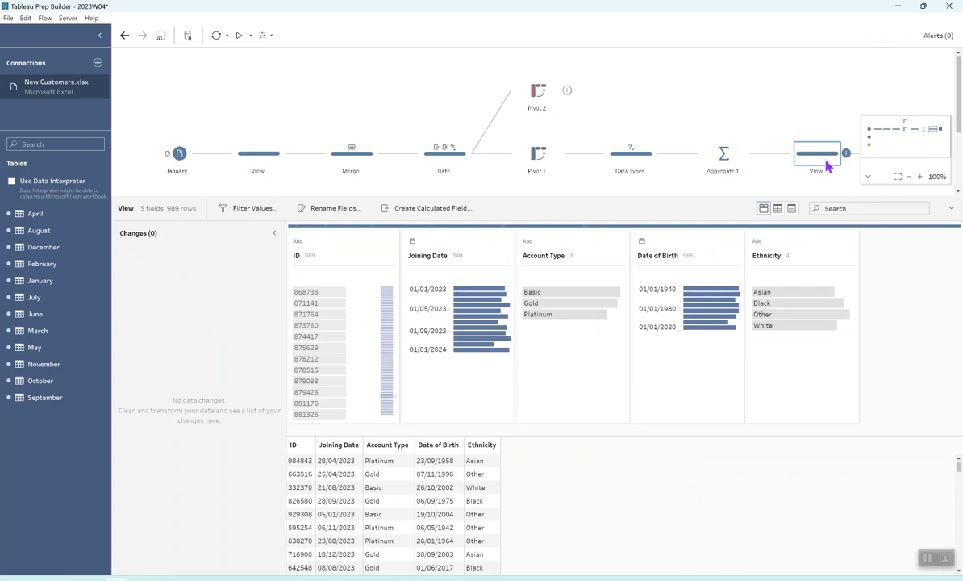